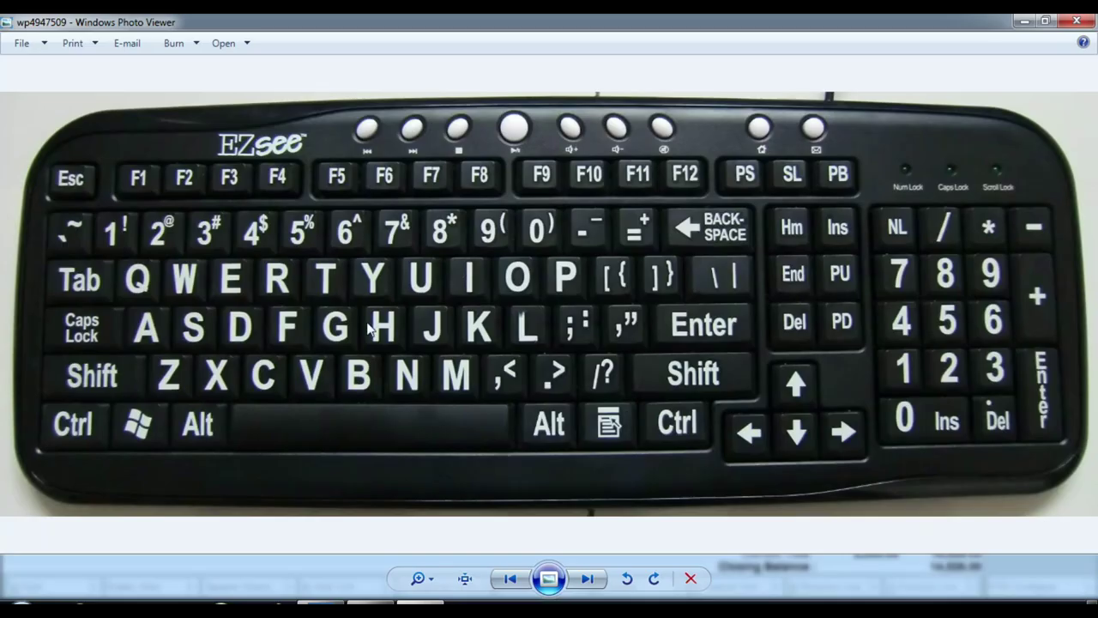
pyautogui.click(200, 419)
pyautogui.click(140, 206)
pyautogui.click(934, 349)
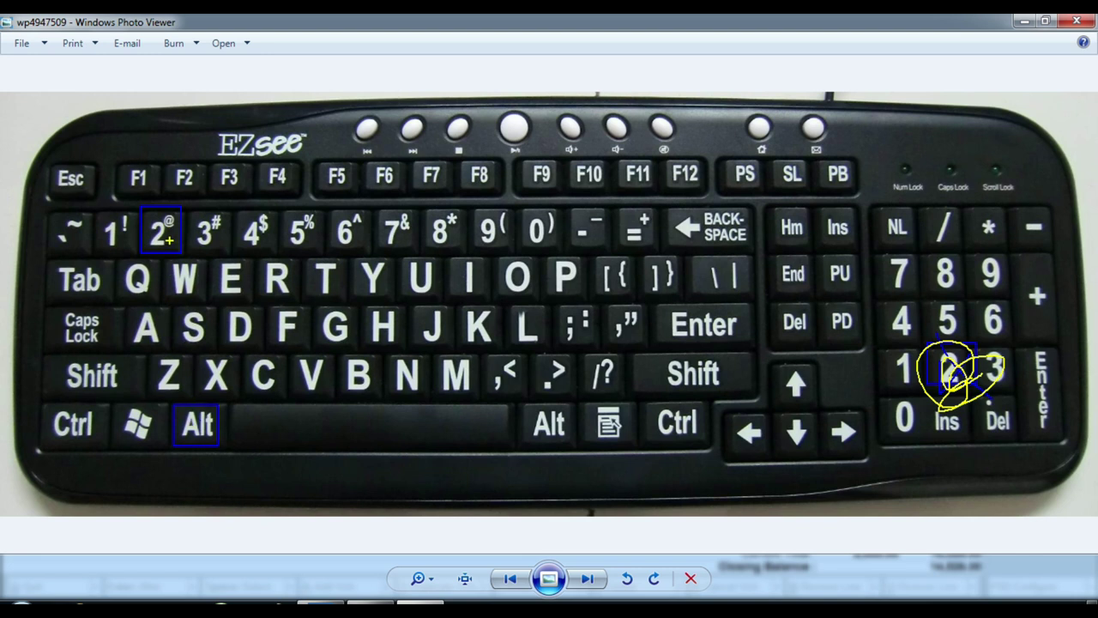
pyautogui.moveTo(163, 242); pyautogui.dragTo(232, 163)
pyautogui.moveTo(137, 243); pyautogui.dragTo(183, 204)
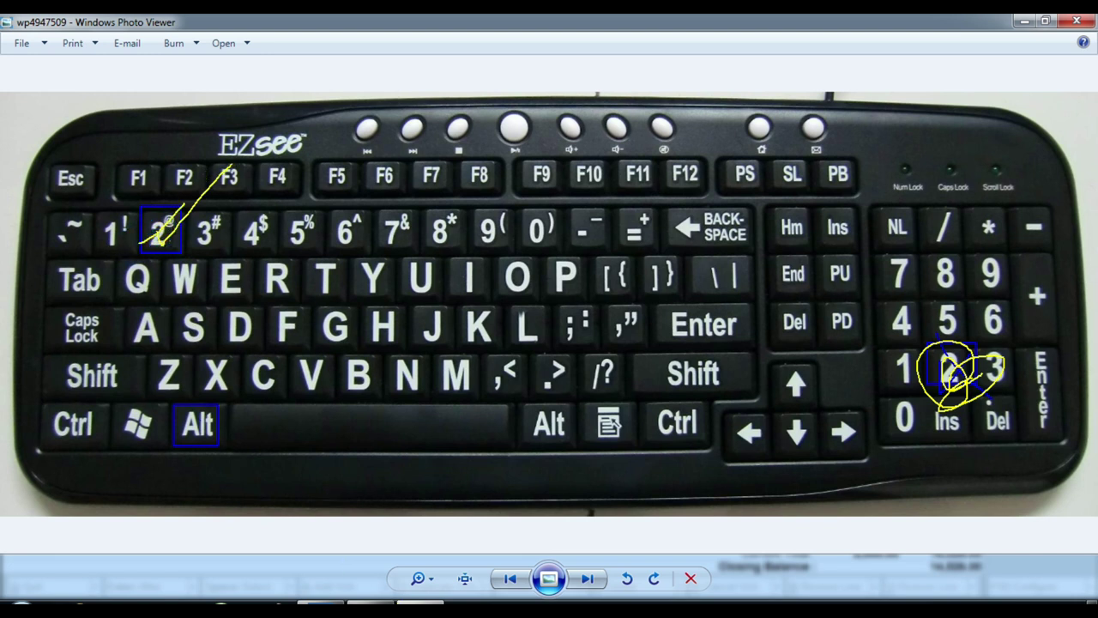
pyautogui.press('Escape')
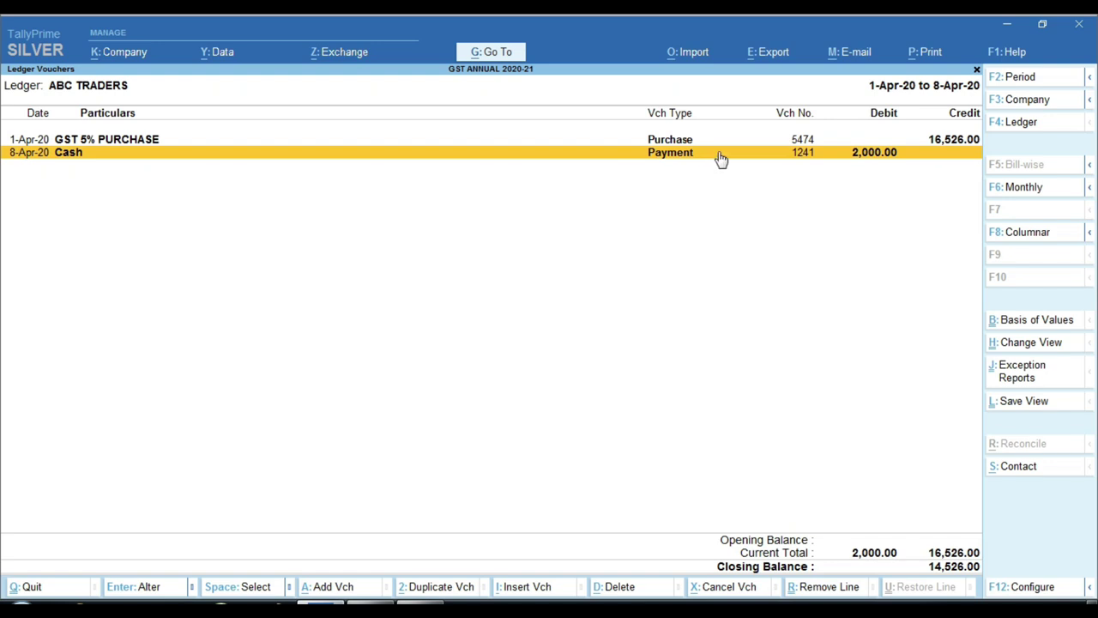
# Step: Duplicate the 8-Apr-20 cash payment voucher from the ABC TRADERS ledger and number the copy 2514
pyautogui.press('Up')
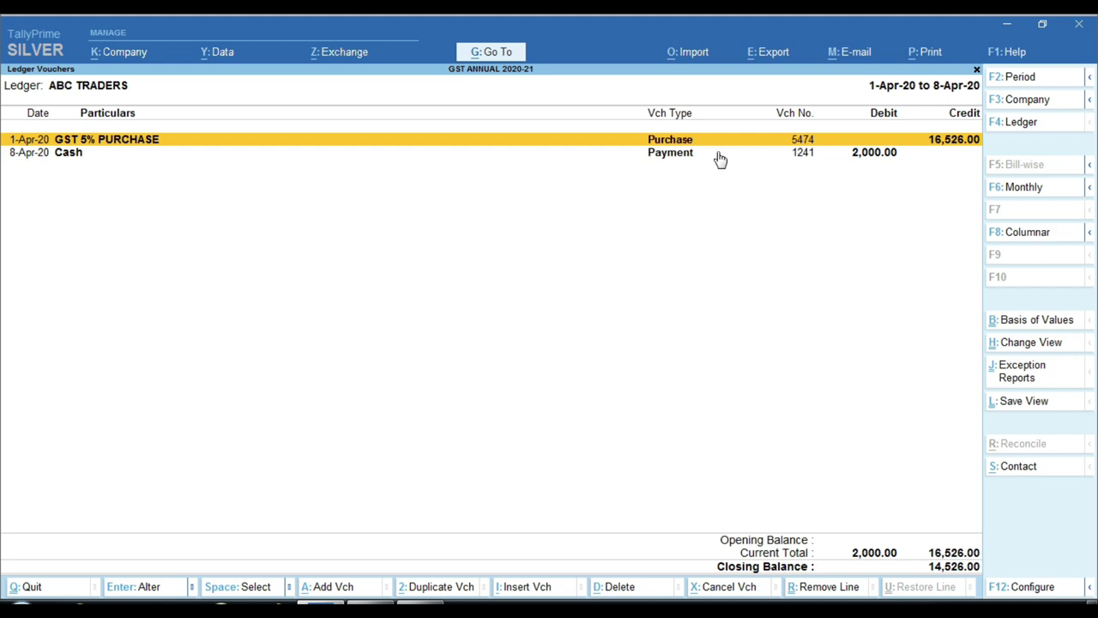
pyautogui.click(689, 160)
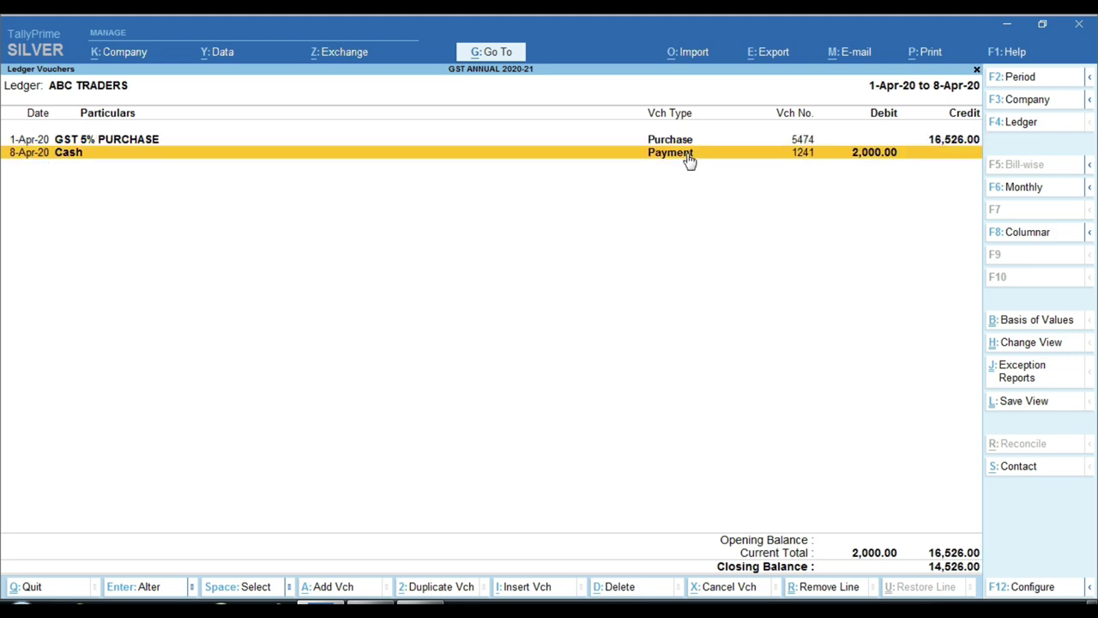
pyautogui.press('alt')
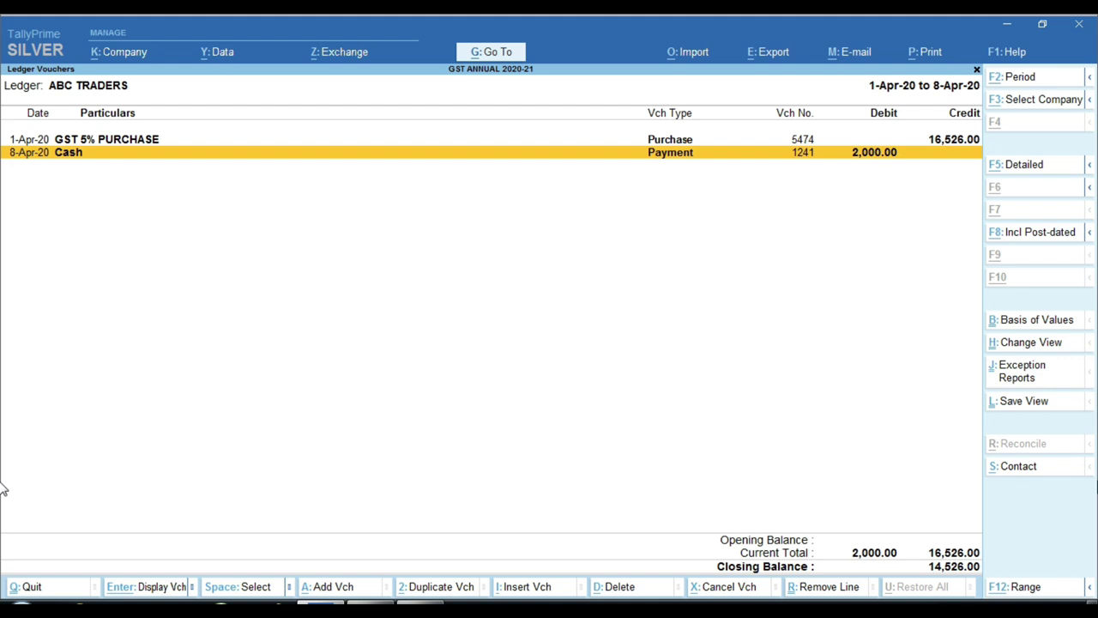
pyautogui.hotkey('alt', '2')
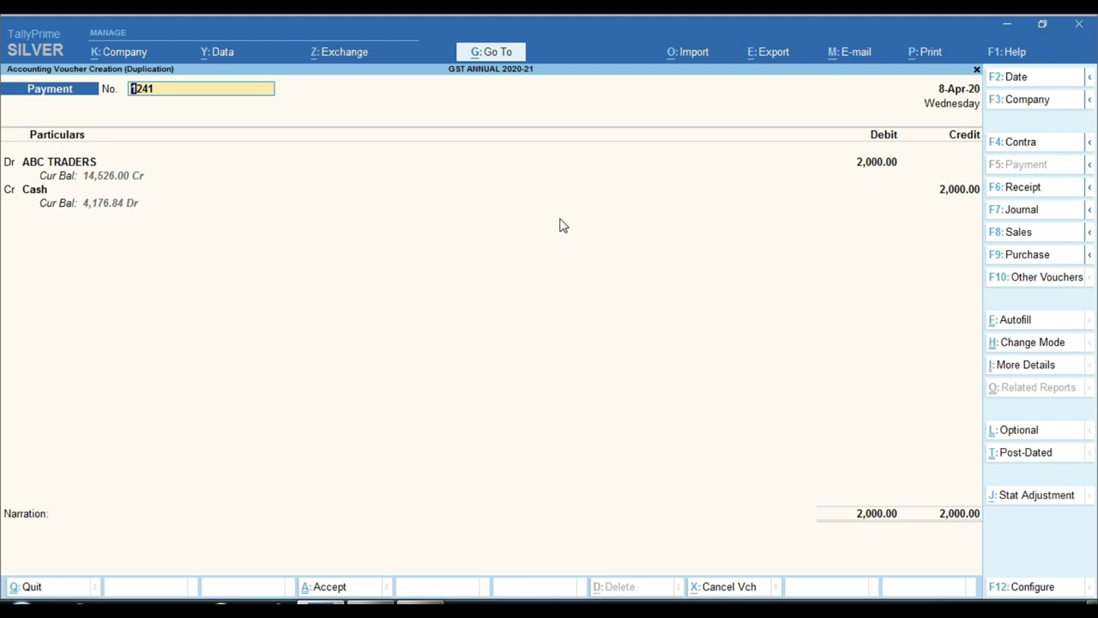
pyautogui.press('ctrl')
pyautogui.write('2514')
pyautogui.press('Return')
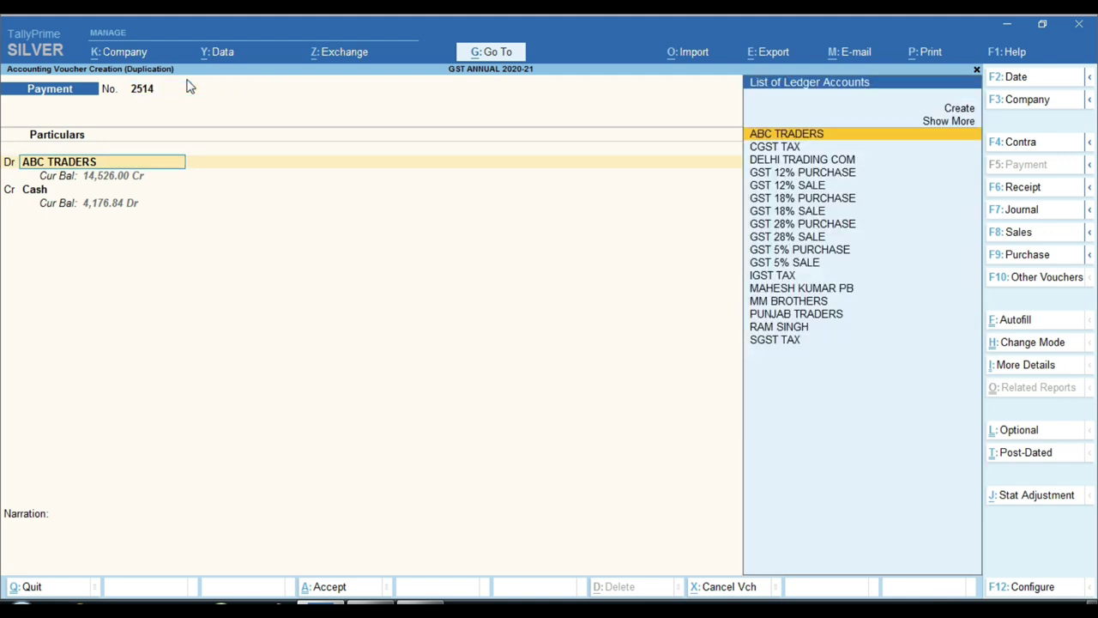
# Step: Set the duplicated payment voucher's date to 10-Apr-20, keeping ABC TRADERS as the debit ledger
pyautogui.press('F2')
pyautogui.write('10-4')
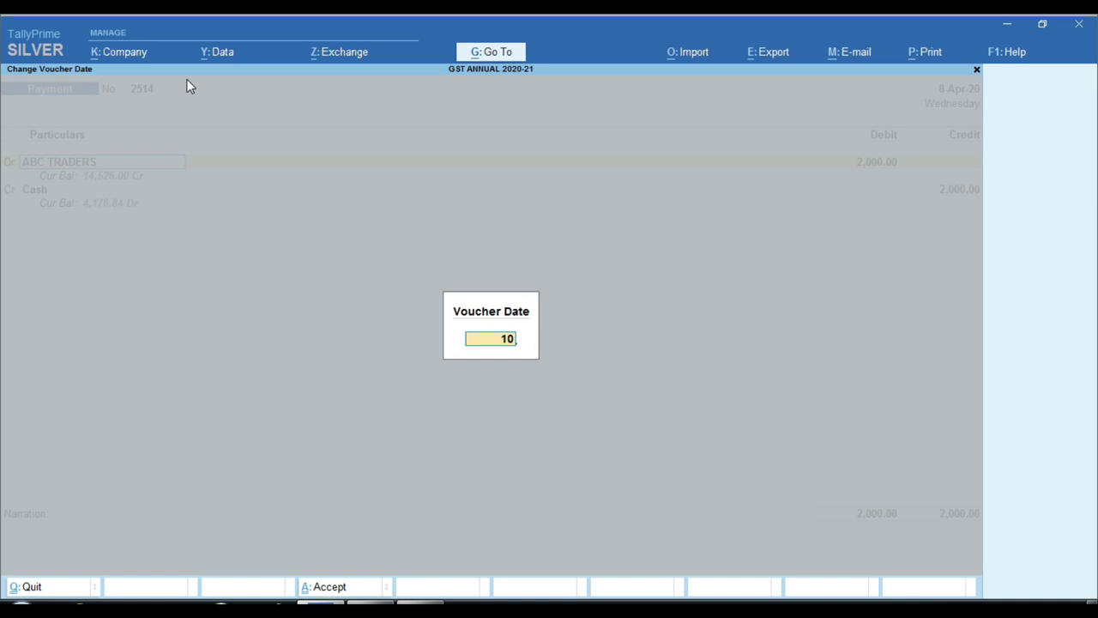
pyautogui.press('Return')
pyautogui.press('Return')
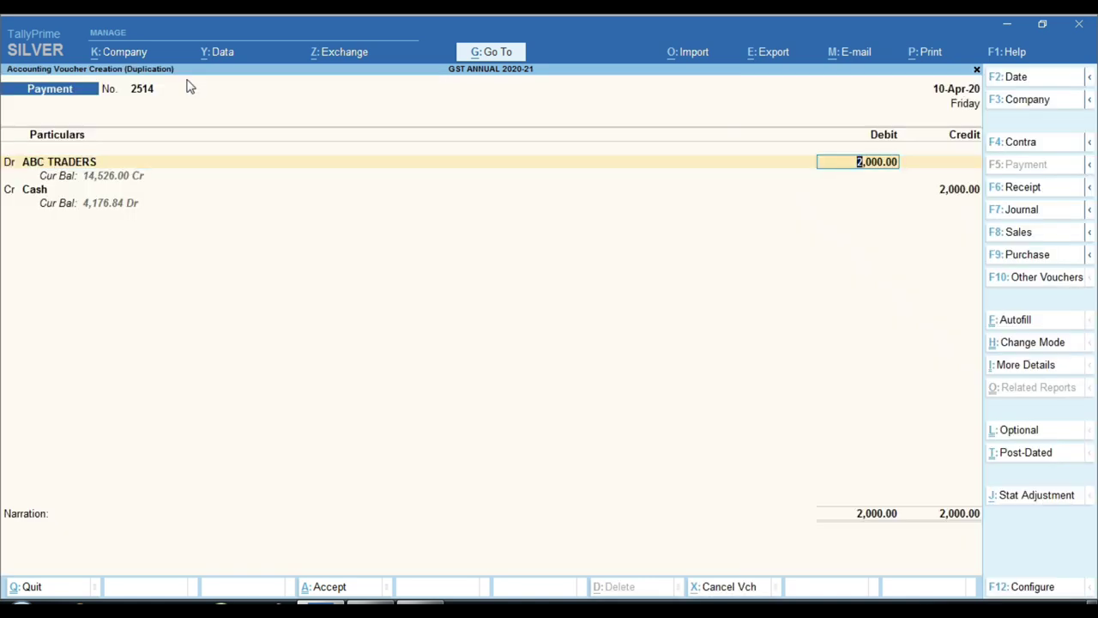
# Step: Set the payment's debit amount for ABC TRADERS to 5,000 and save the voucher
pyautogui.write('5000')
pyautogui.press('Return')
pyautogui.press('Return')
pyautogui.press('Return')
pyautogui.press('Return')
pyautogui.press('Return')
pyautogui.press('Return')
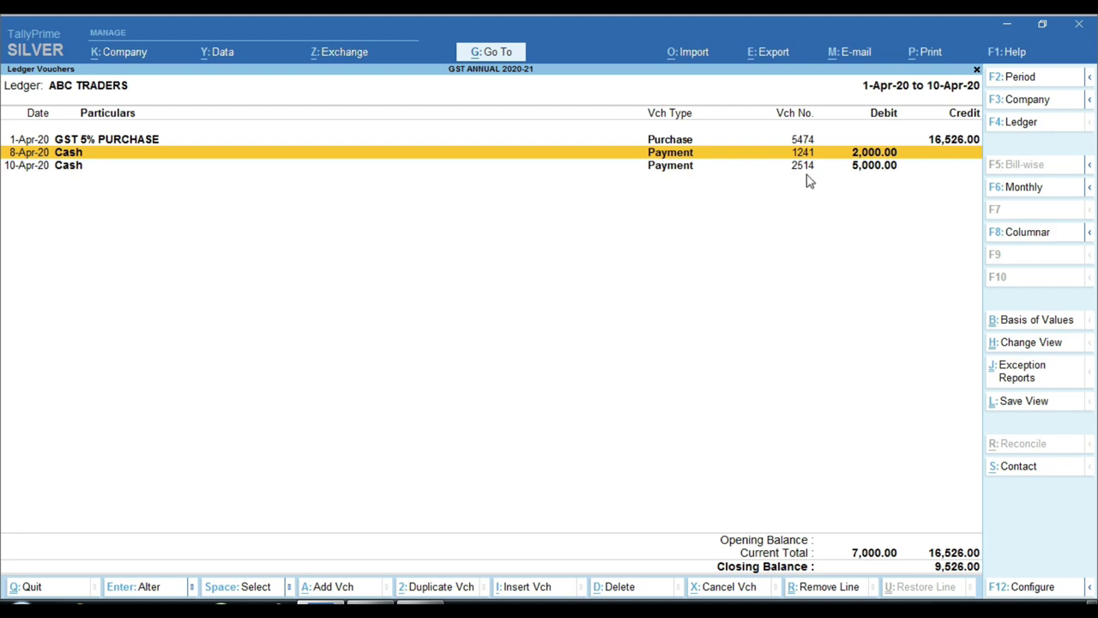
# Step: Duplicate the 10-Apr-20 cash payment voucher, number the copy 251414 and save it
pyautogui.press('ctrl')
pyautogui.click(1093, 601)
pyautogui.click(1093, 601)
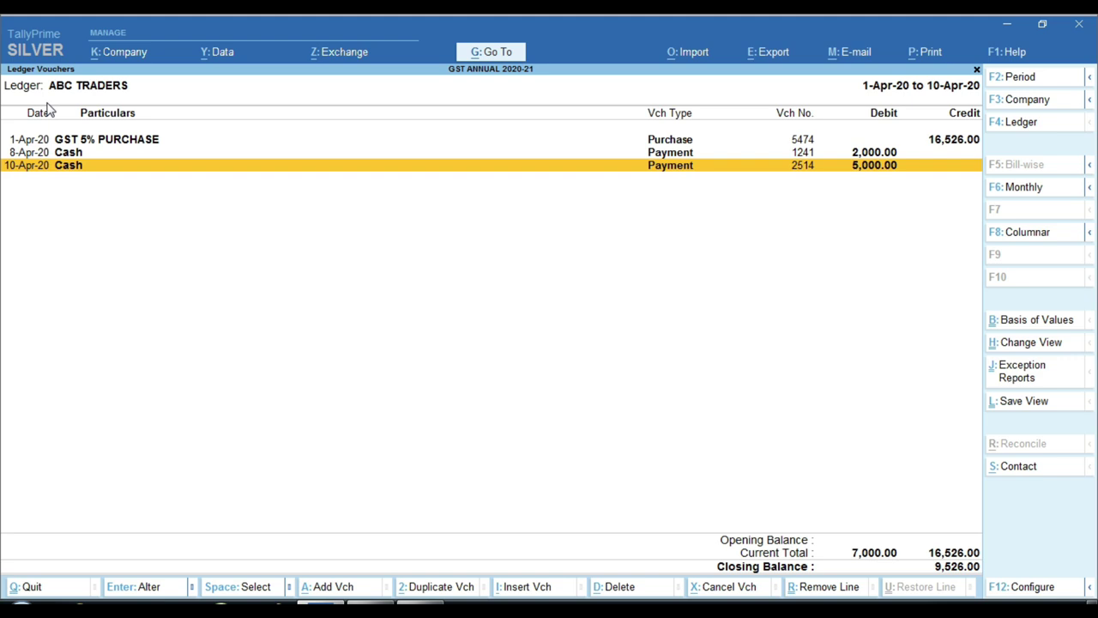
pyautogui.press('ctrl')
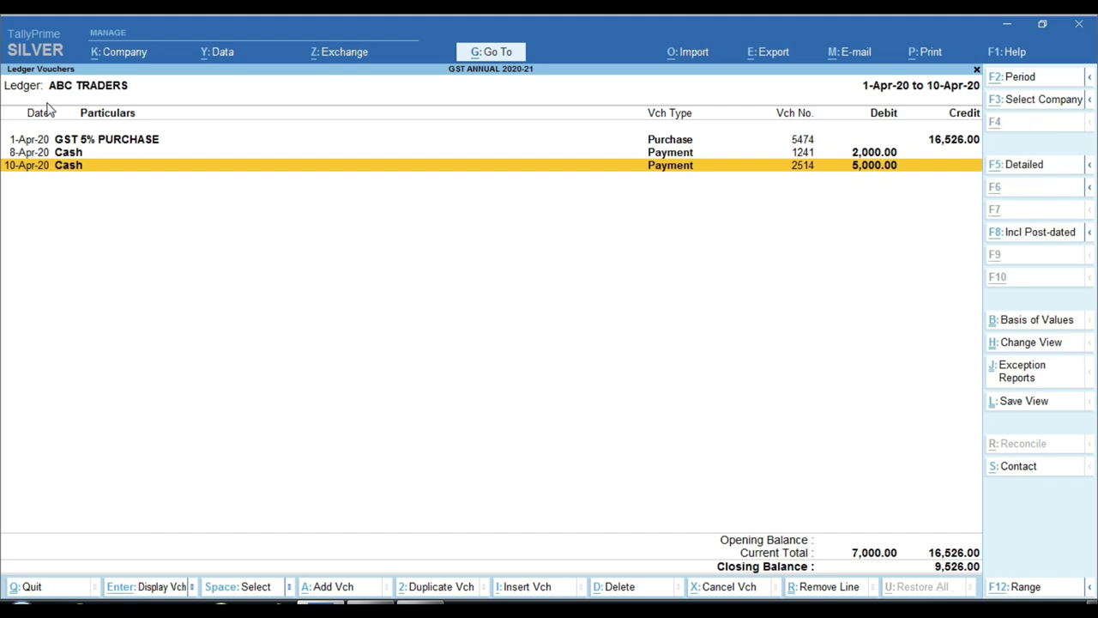
pyautogui.hotkey('alt', '2')
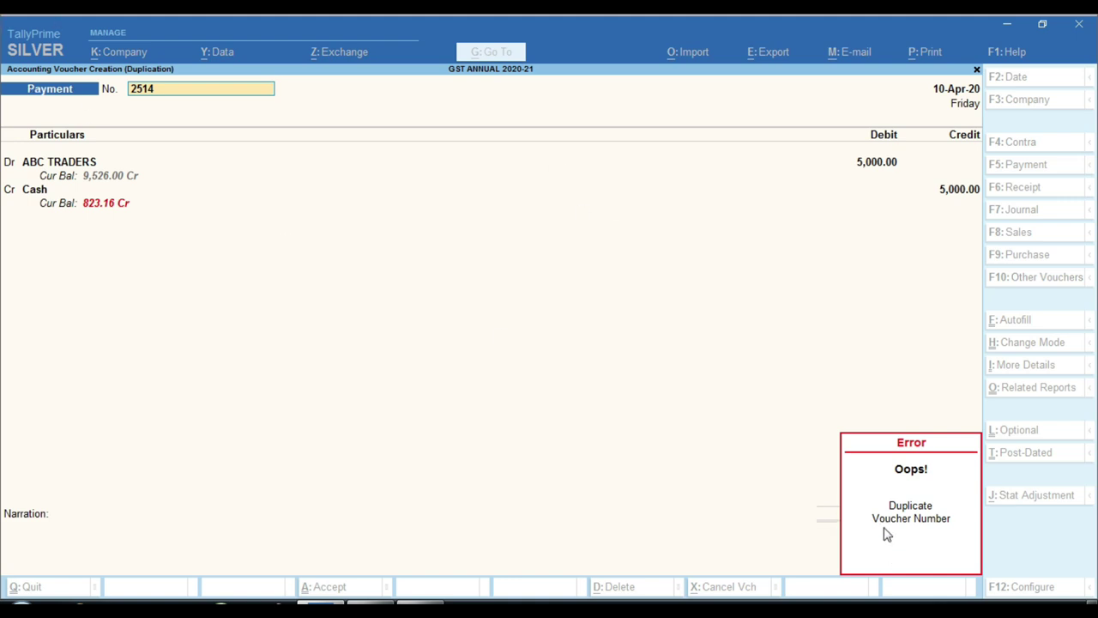
pyautogui.click(884, 525)
pyautogui.click(171, 96)
pyautogui.write('14')
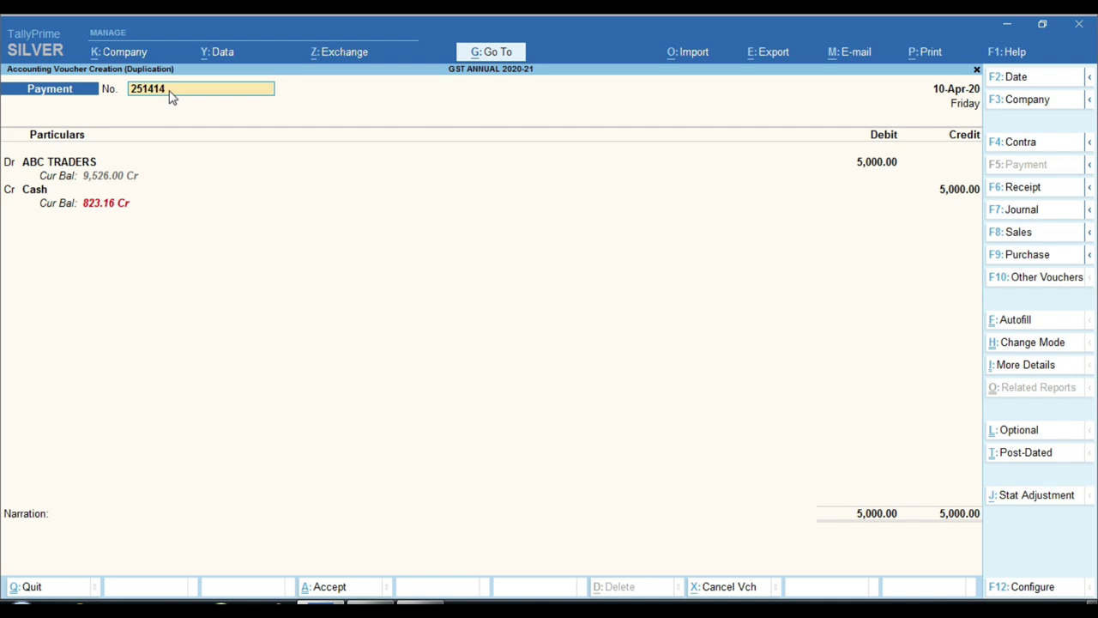
pyautogui.press('Return')
pyautogui.hotkey('ctrl', 'a')
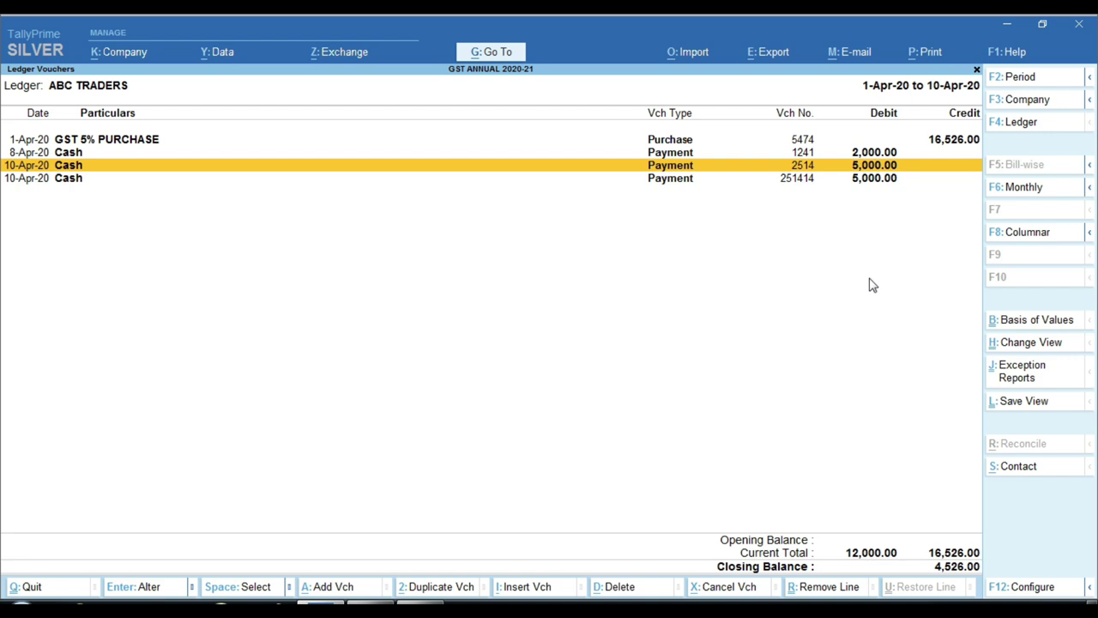
# Step: Examine the details of the 1-Apr-20 GST 5% purchase voucher and leave it without saving
pyautogui.press('Up')
pyautogui.press('Up')
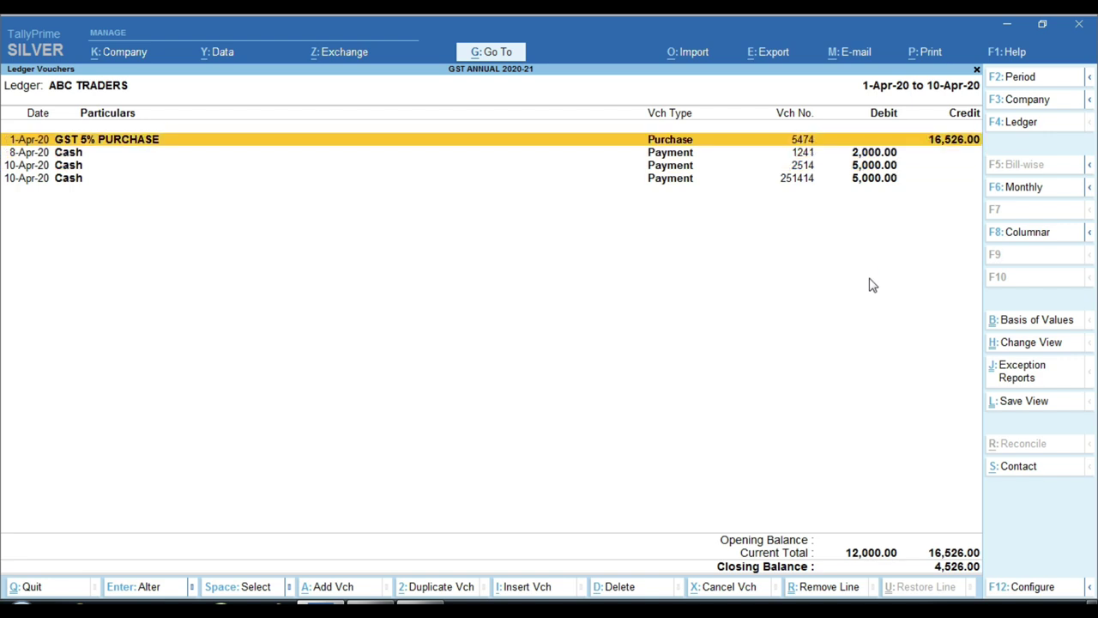
pyautogui.press('Return')
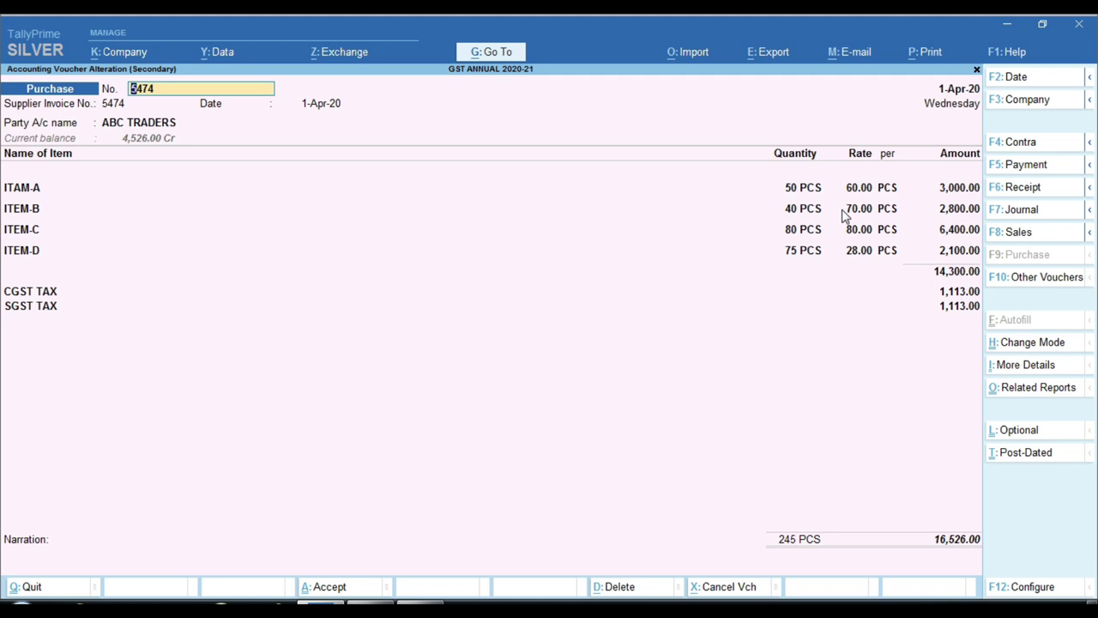
pyautogui.press('BackSpace')
pyautogui.press('Escape')
pyautogui.press('y')
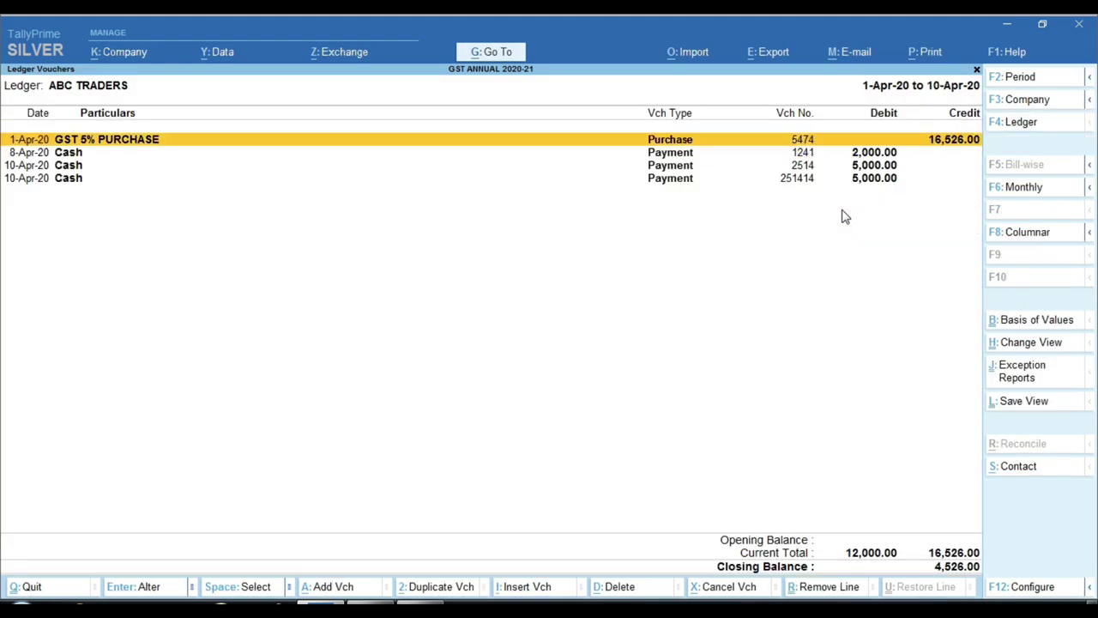
# Step: Duplicate the 1-Apr-20 GST 5% purchase voucher and number the copy 541
pyautogui.press('alt')
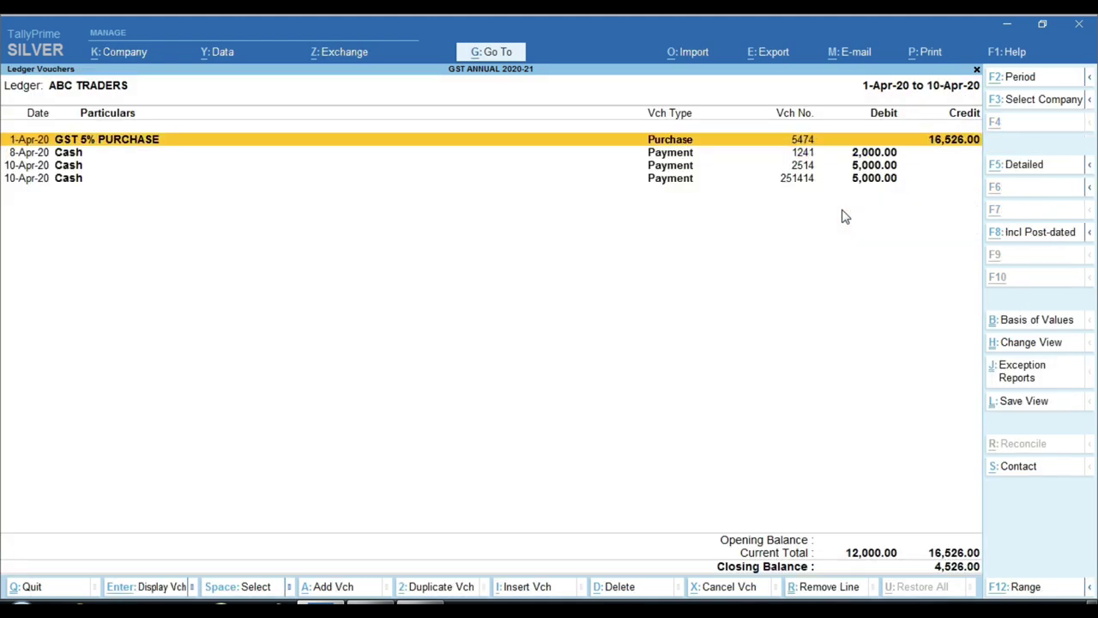
pyautogui.hotkey('alt', '2')
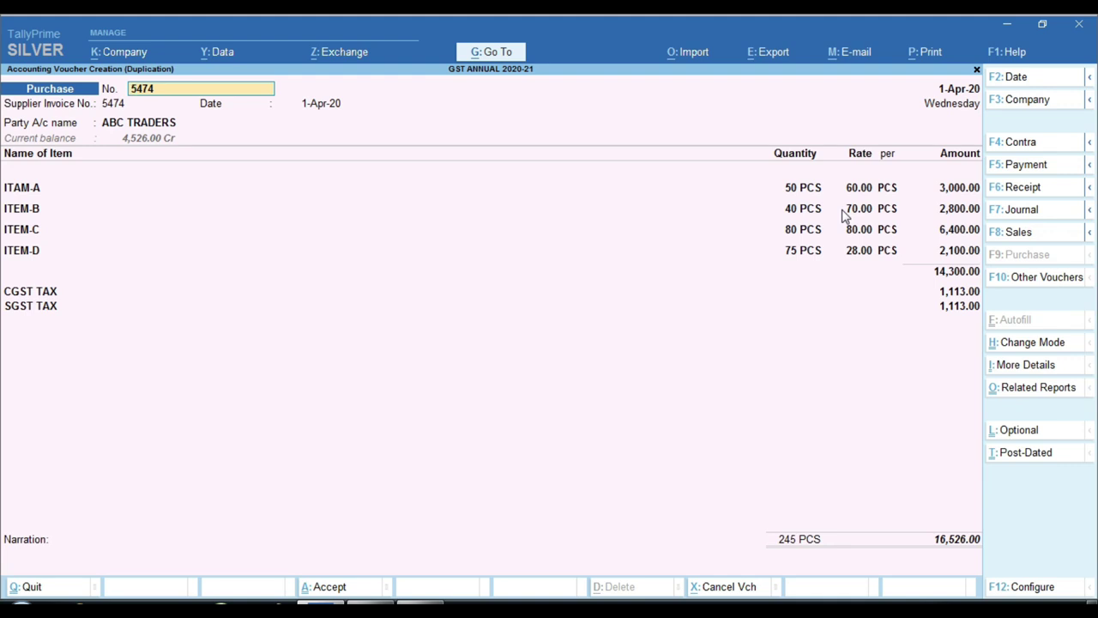
pyautogui.press('End')
pyautogui.press('BackSpace')
pyautogui.press('BackSpace')
pyautogui.press('BackSpace')
pyautogui.write('4')
pyautogui.press('Return')
# Step: Set the duplicated purchase's voucher date to 15-Apr-20 and its supplier invoice to number 541 dated 15-Apr-20
pyautogui.press('F2')
pyautogui.write('15')
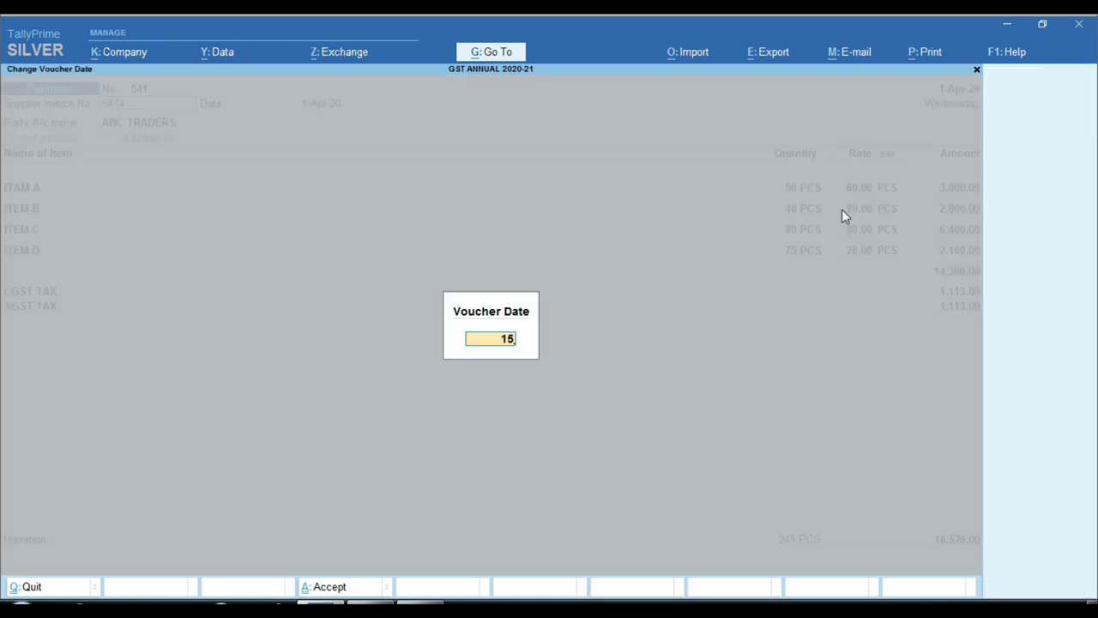
pyautogui.press('Return')
pyautogui.write('54')
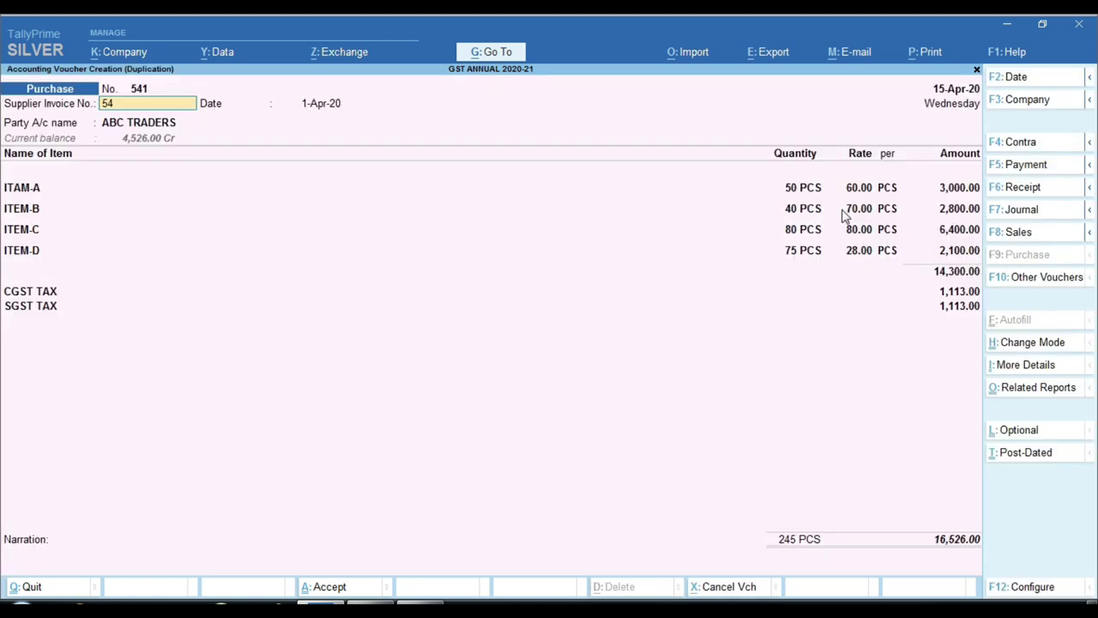
pyautogui.write('1')
pyautogui.press('Return')
pyautogui.write('15')
pyautogui.press('Return')
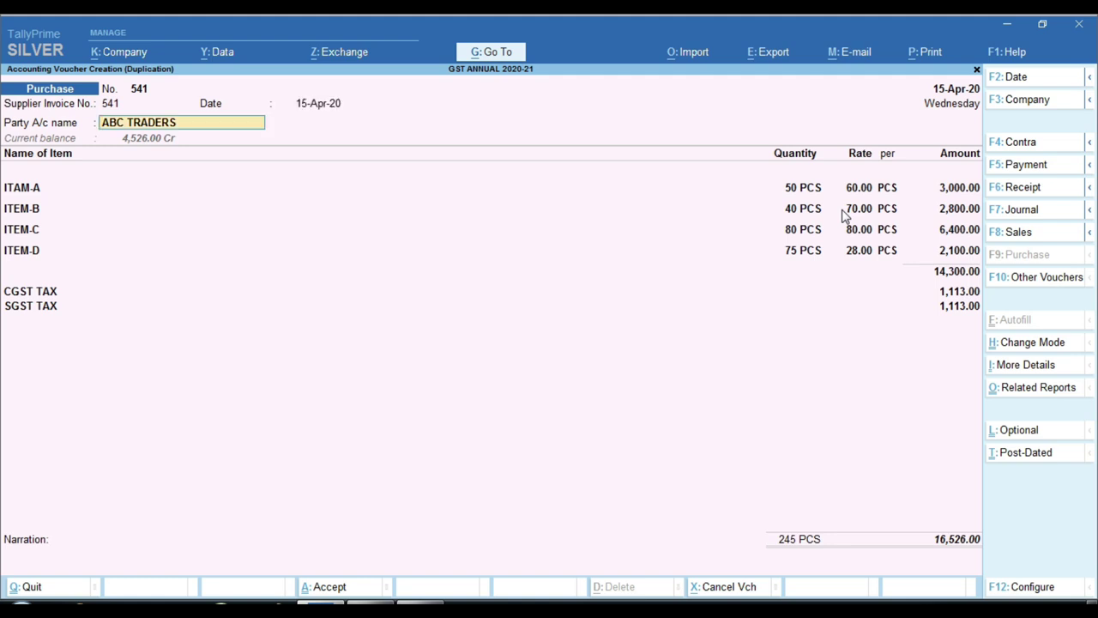
# Step: Set the quantity of ITAM-A, ITEM-B, ITEM-C and ITEM-D to 10 PCS each and save the purchase voucher
pyautogui.press('Return')
pyautogui.press('Return')
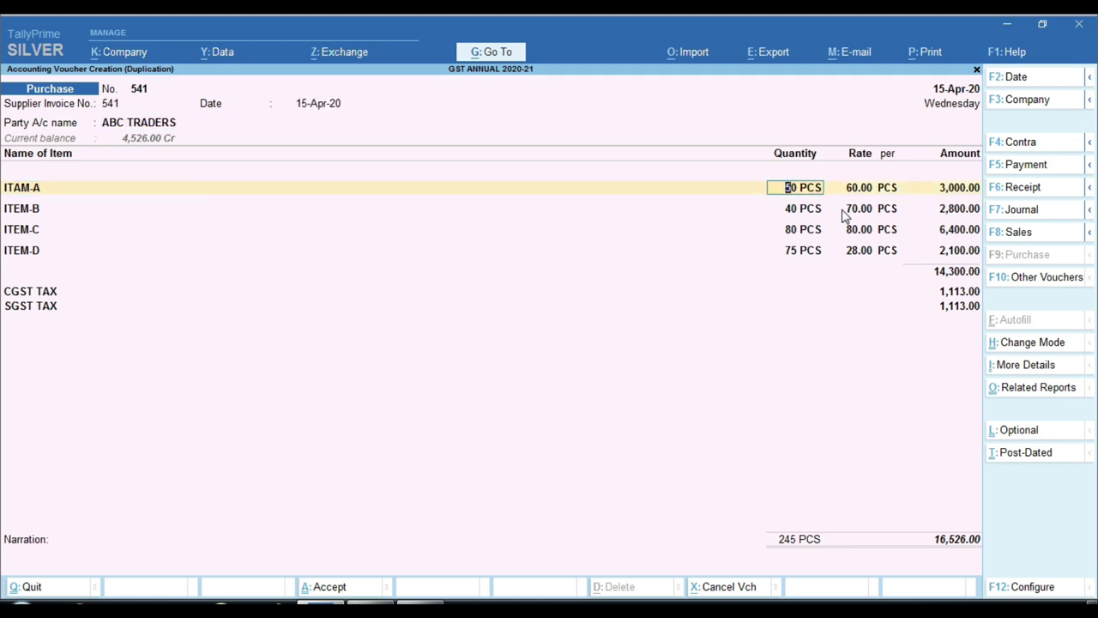
pyautogui.write('10')
pyautogui.press('Return')
pyautogui.write('10')
pyautogui.press('Return')
pyautogui.write('10')
pyautogui.press('Return')
pyautogui.write('10')
pyautogui.press('Return')
pyautogui.press('Return')
pyautogui.press('Return')
pyautogui.press('ctrl')
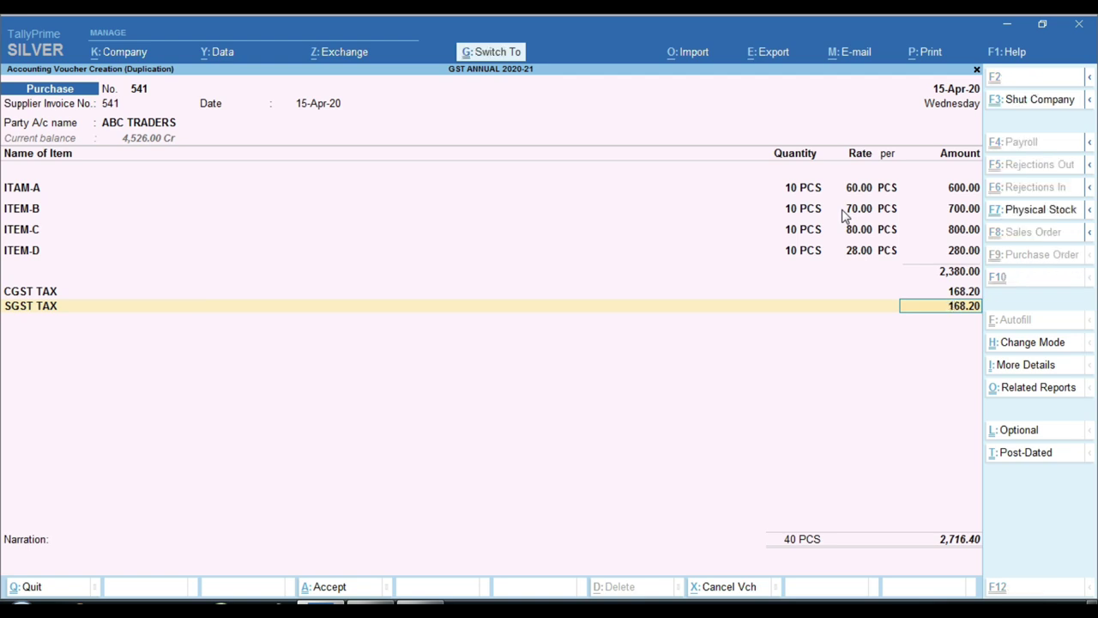
pyautogui.hotkey('ctrl', 'a')
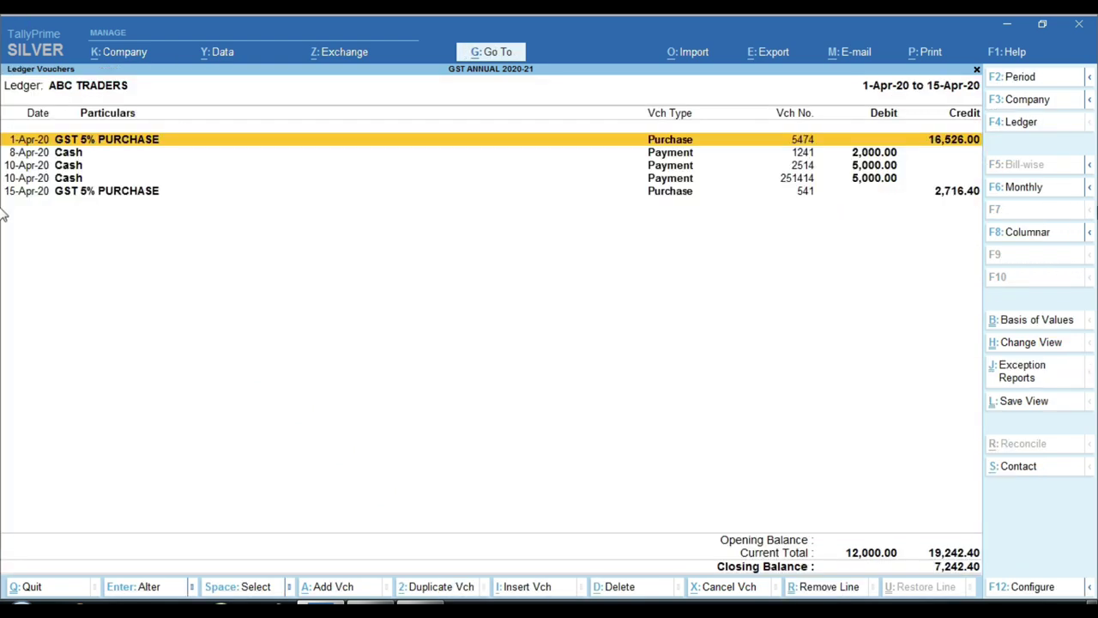
# Step: Examine the new 15-Apr-20 purchase voucher's items and taxes, and leave it without saving
pyautogui.click(810, 199)
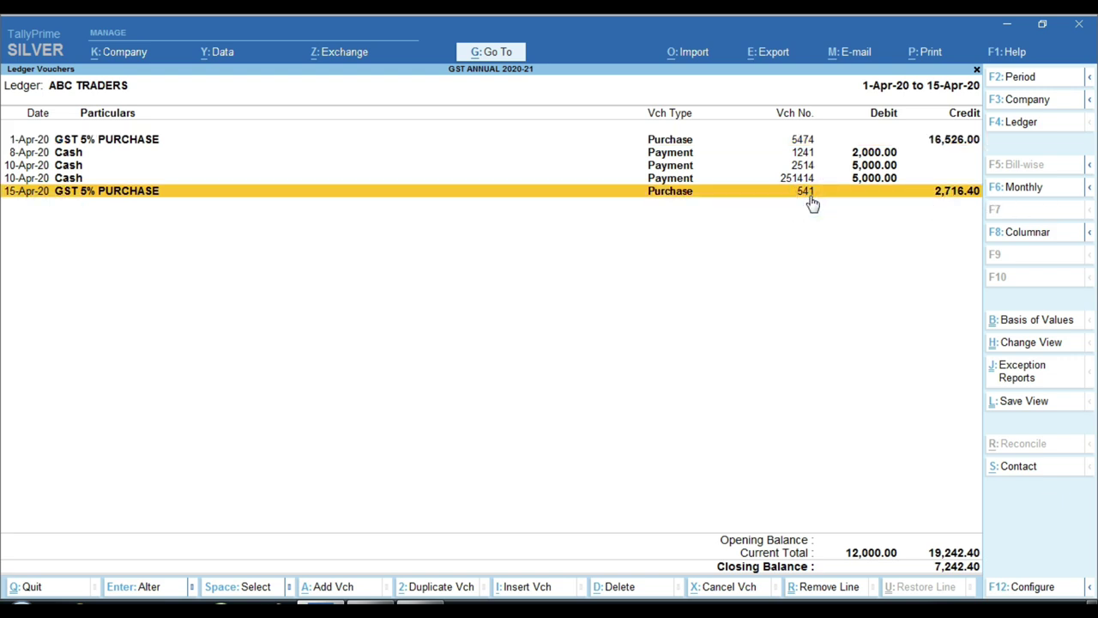
pyautogui.click(812, 193)
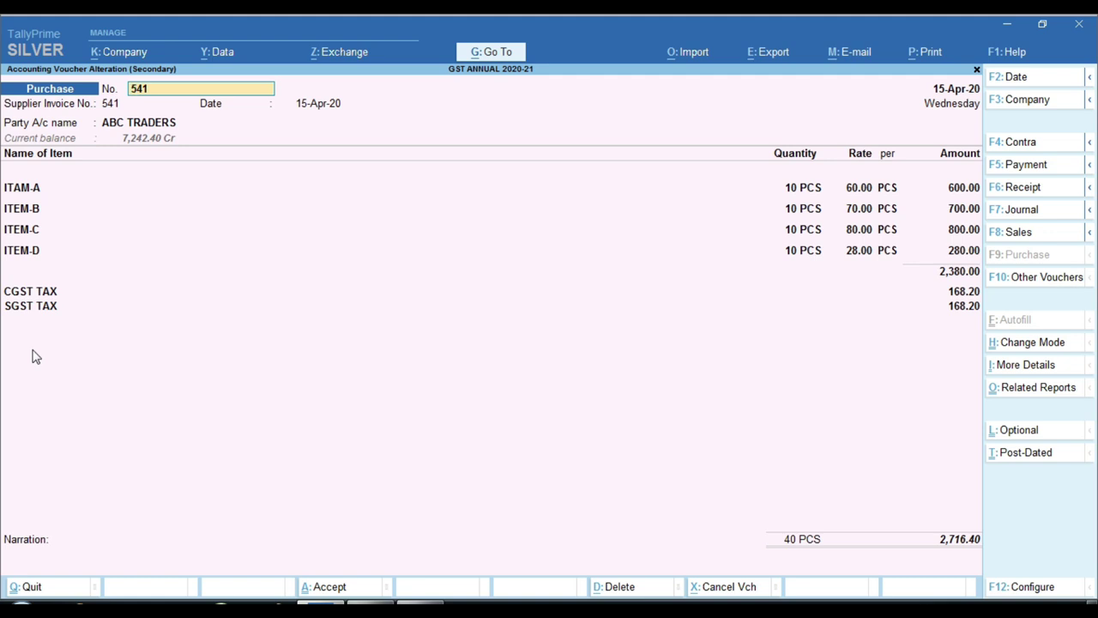
pyautogui.press('BackSpace')
pyautogui.press('Escape')
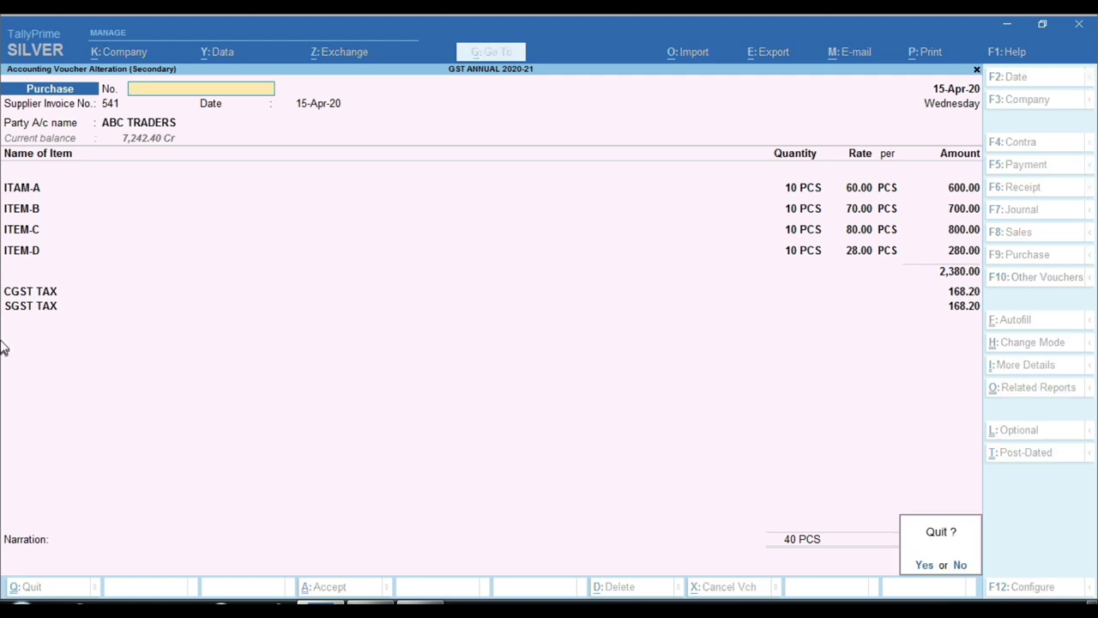
pyautogui.press('y')
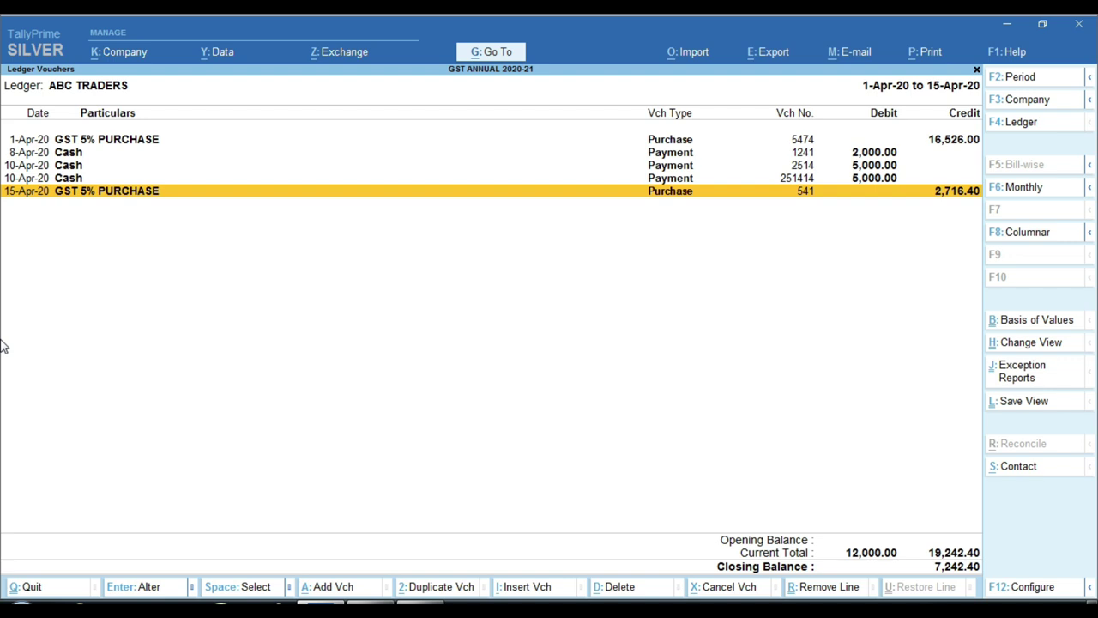
# Step: Duplicate the 10-Apr-20 cash payment voucher numbered 251414 and number the copy 2514414
pyautogui.press('Up')
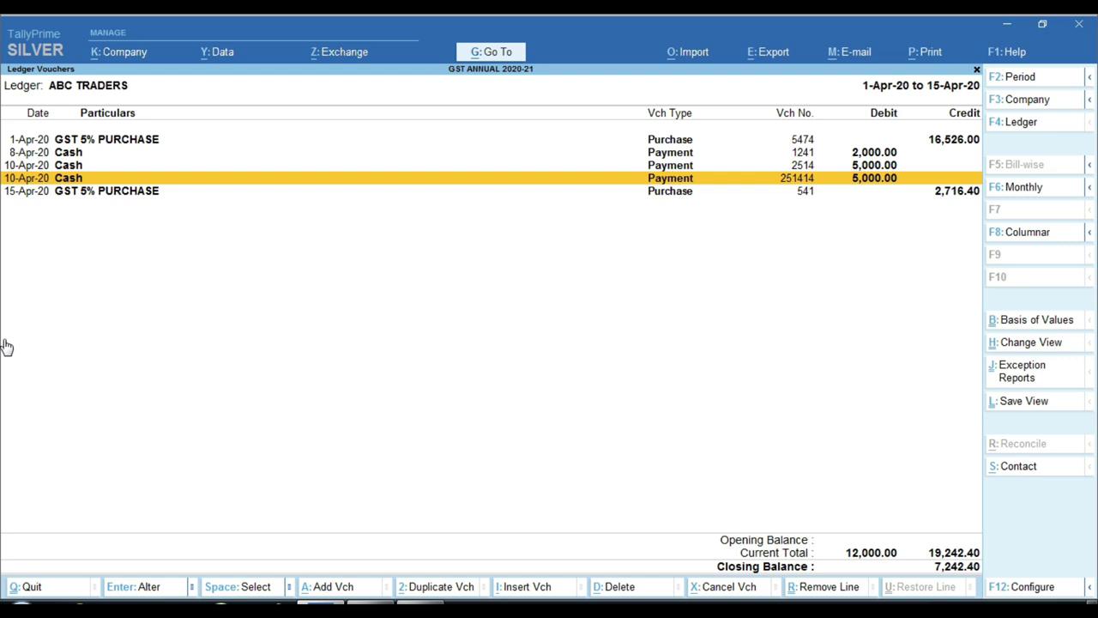
pyautogui.hotkey('alt', '2')
pyautogui.press('BackSpace')
pyautogui.press('BackSpace')
pyautogui.write('414')
pyautogui.press('Return')
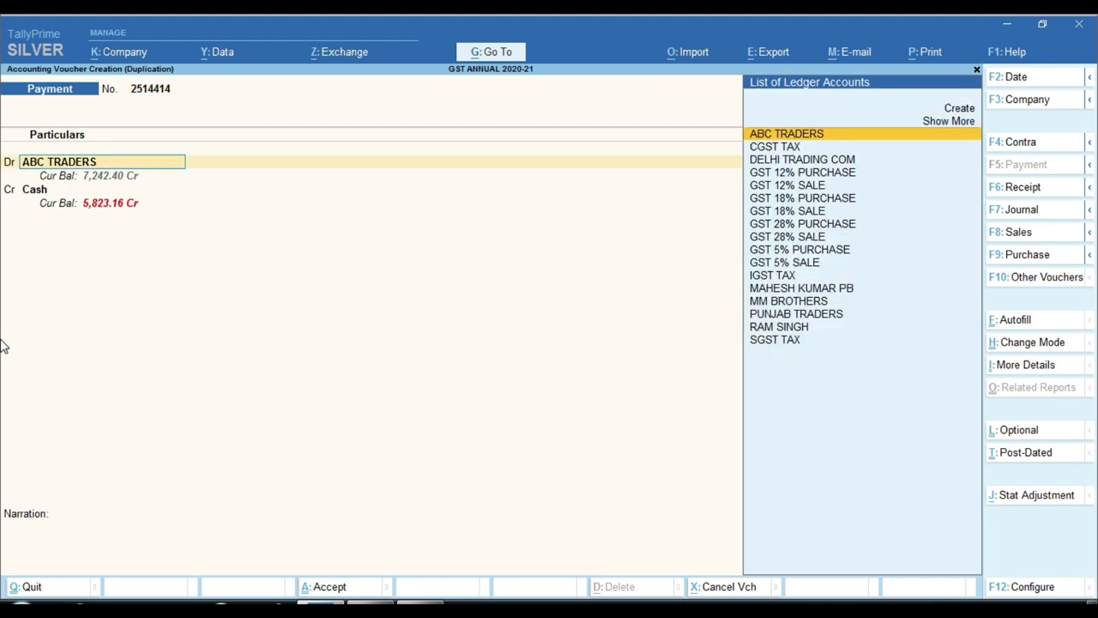
# Step: Set the duplicated payment voucher's date to 16-Apr-20, save it and select it in the ledger
pyautogui.press('F2')
pyautogui.write('16-4')
pyautogui.press('Return')
pyautogui.hotkey('ctrl', 'a')
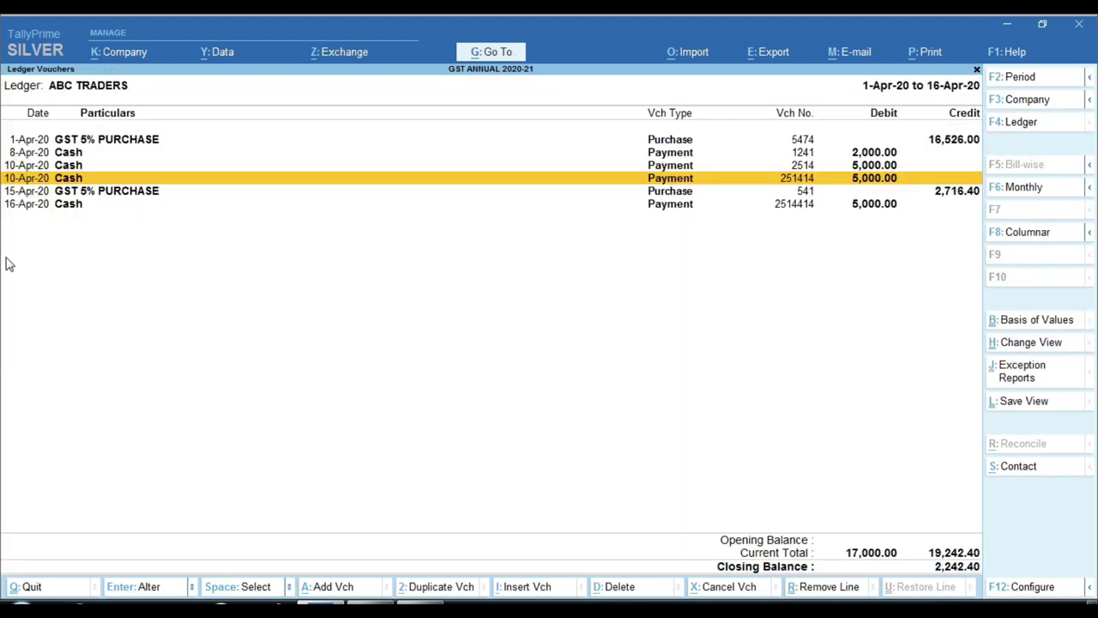
pyautogui.click(887, 206)
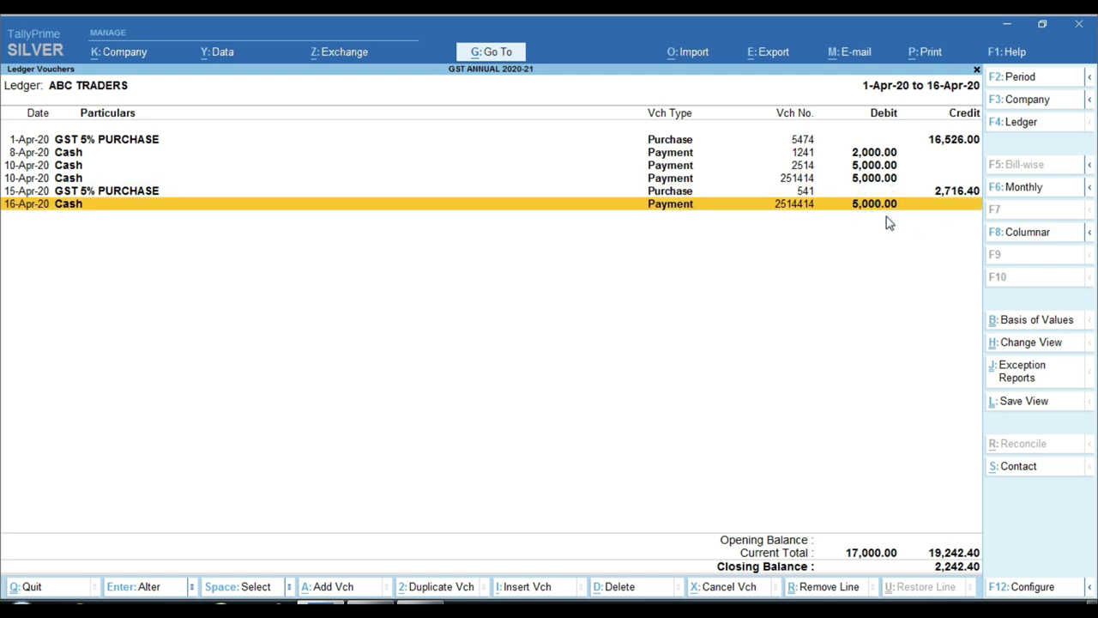